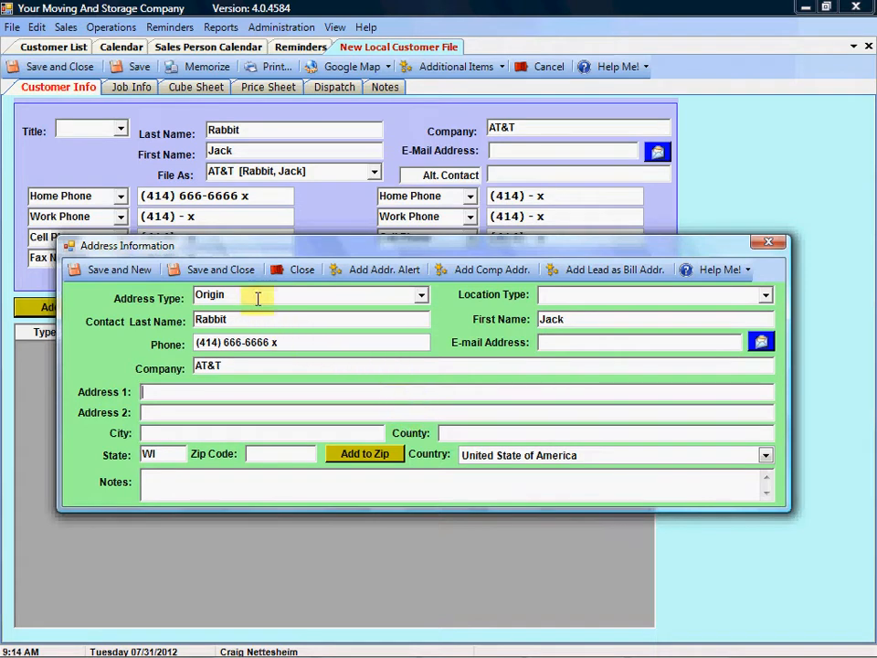
Step: Review the address type options and the prefilled contact name and phone fields of the new address
click(421, 298)
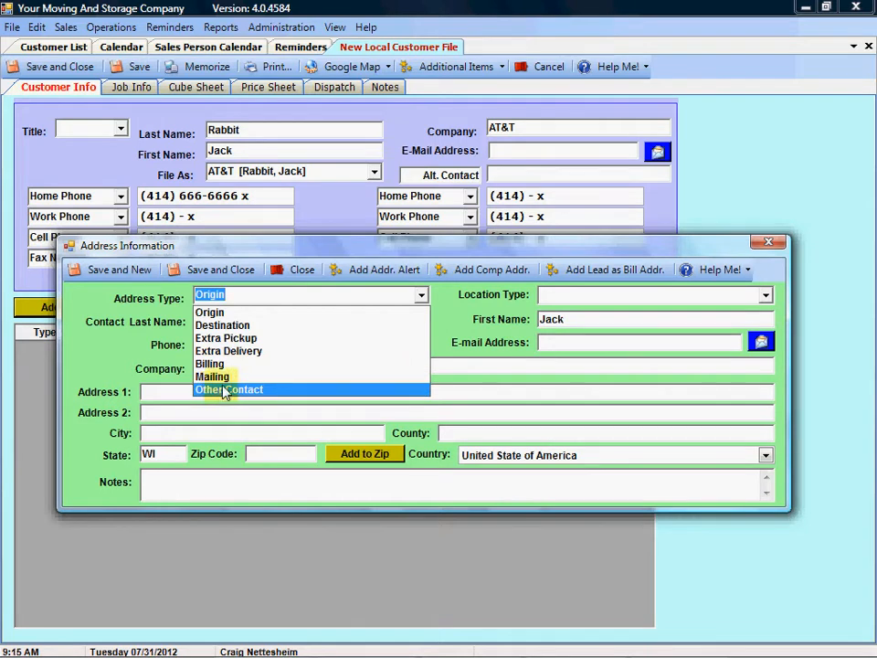
click(131, 344)
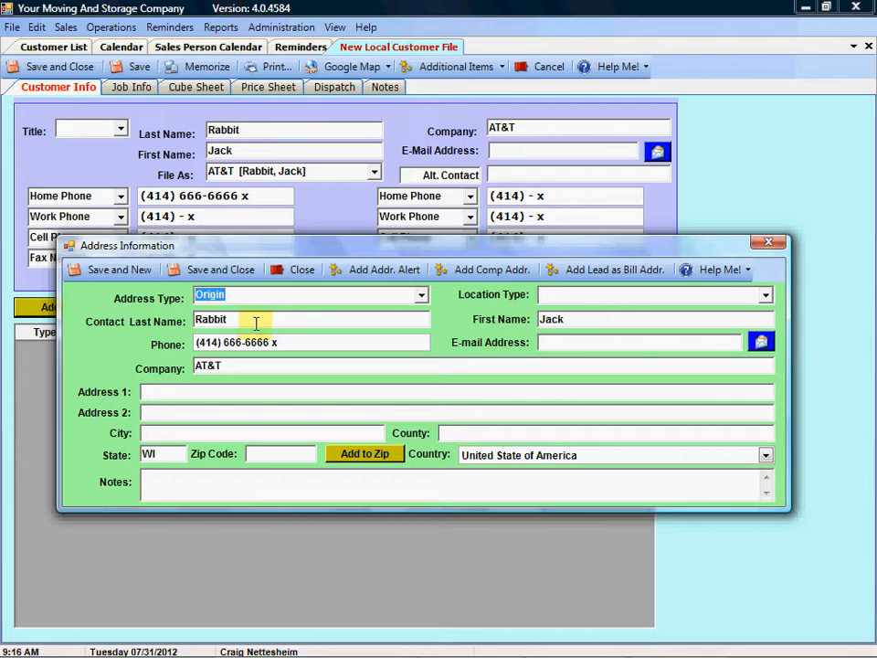
key(Tab)
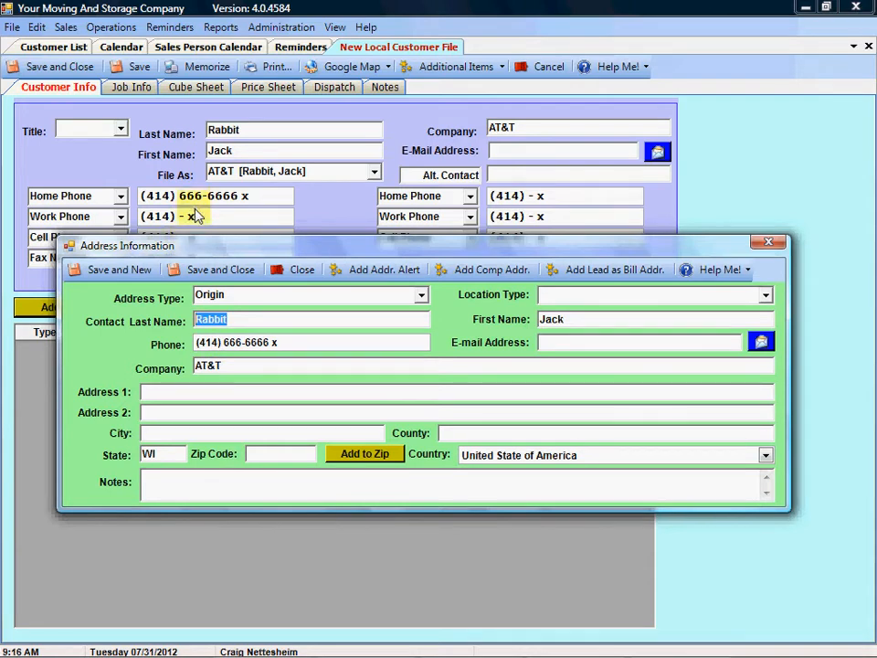
click(287, 344)
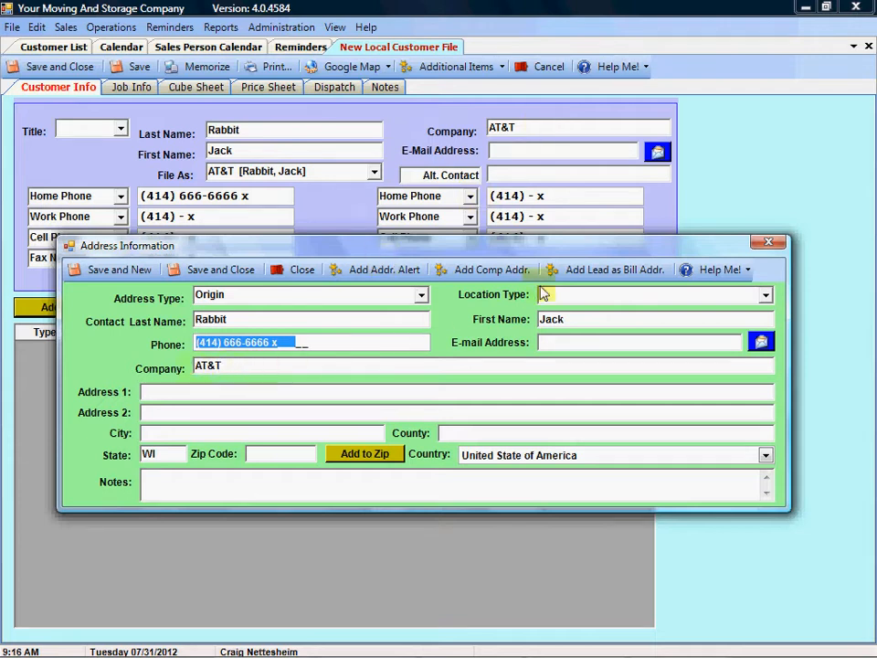
Step: Review the available location types without choosing one
click(765, 298)
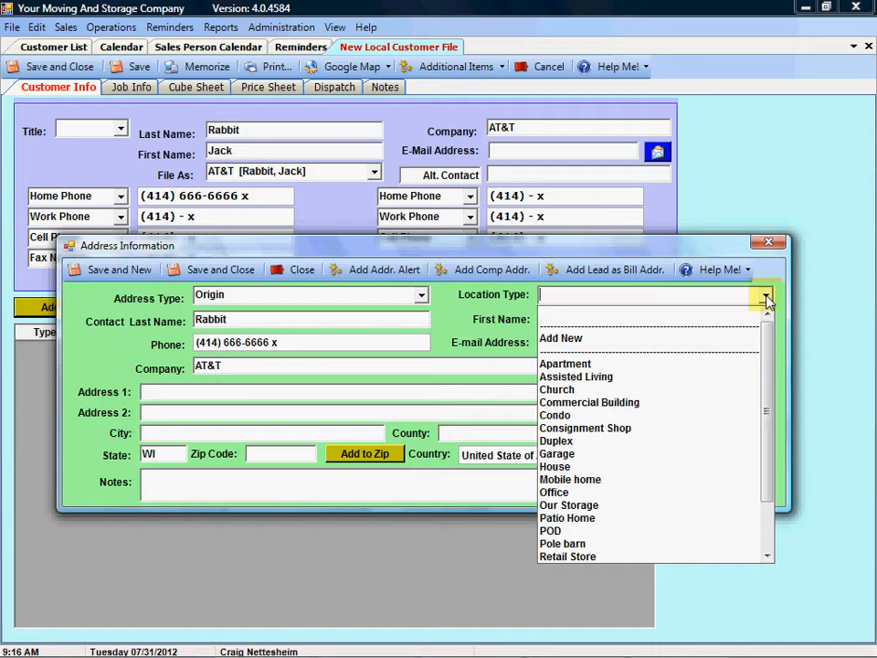
mouse_move(765, 353)
mouse_down()
mouse_move(767, 411)
mouse_move(775, 347)
mouse_up()
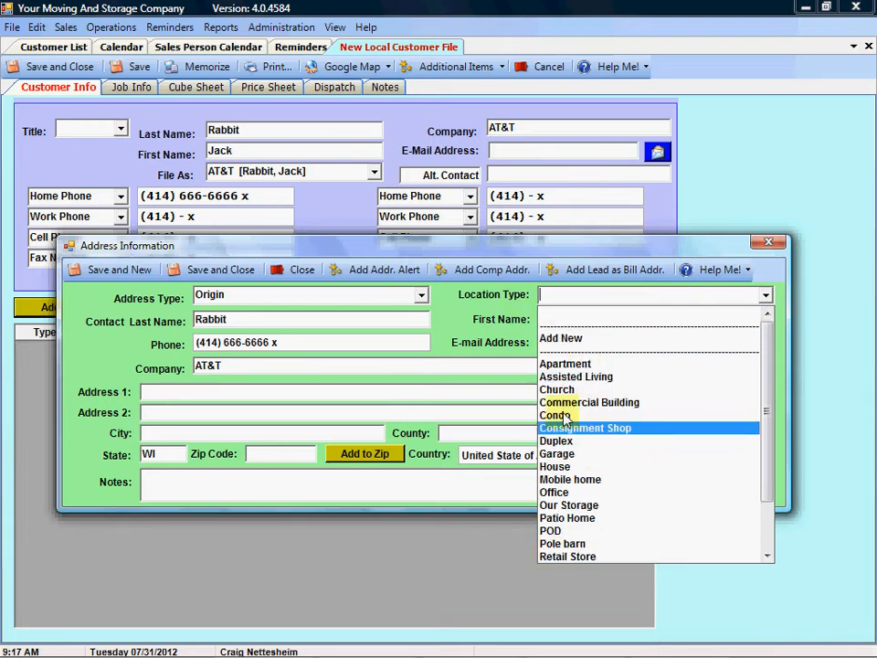
click(506, 298)
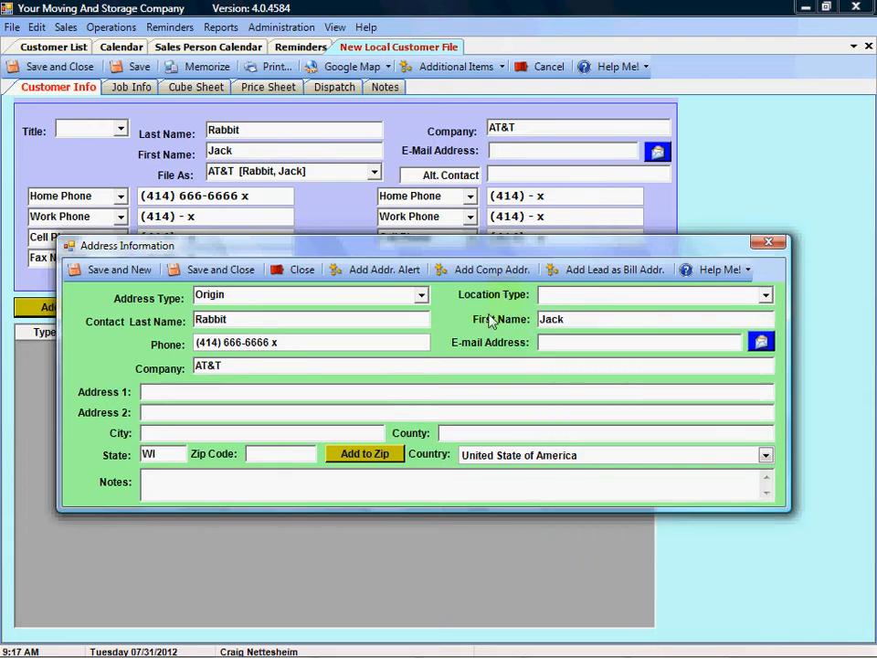
Step: Enter zip code 53024 for the origin address, leaving both street address lines blank, so that its city and county are looked up
click(157, 392)
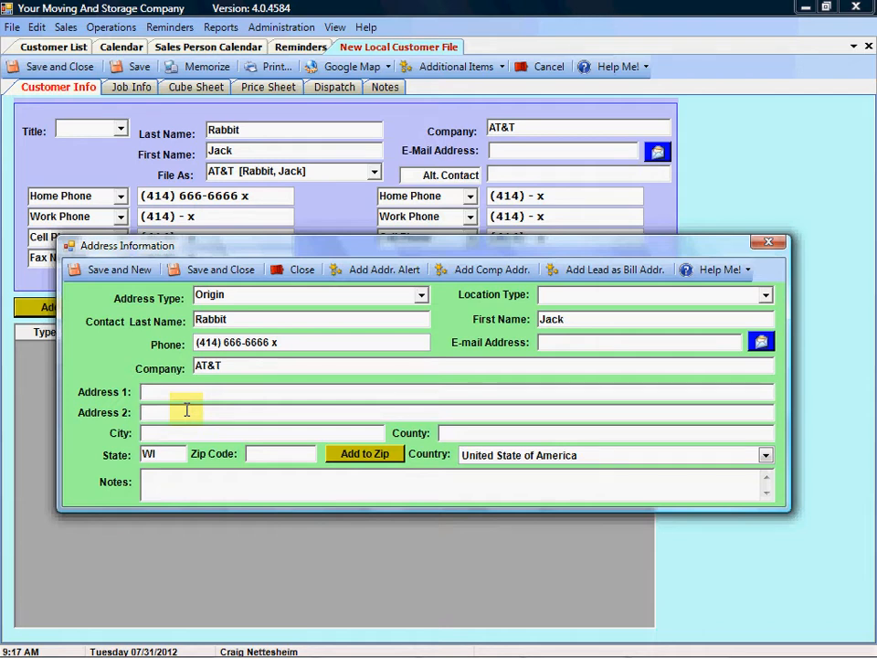
key(Tab)
key(Tab)
text(53024)
key(Tab)
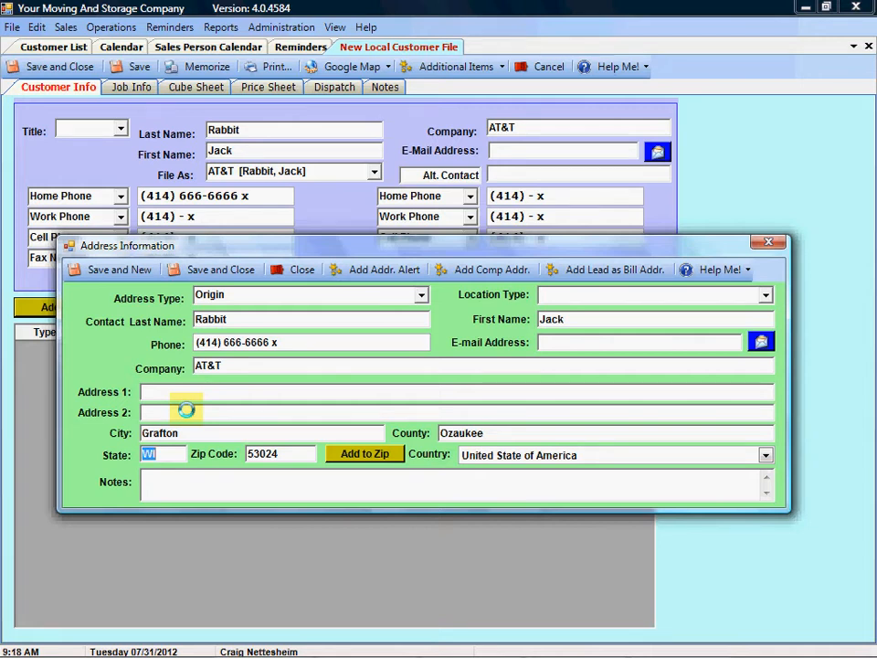
Step: Try the unlisted zip code 99999, accept adding it to the zip code list, and close the new zip code form without saving
click(285, 454)
double_click(274, 455)
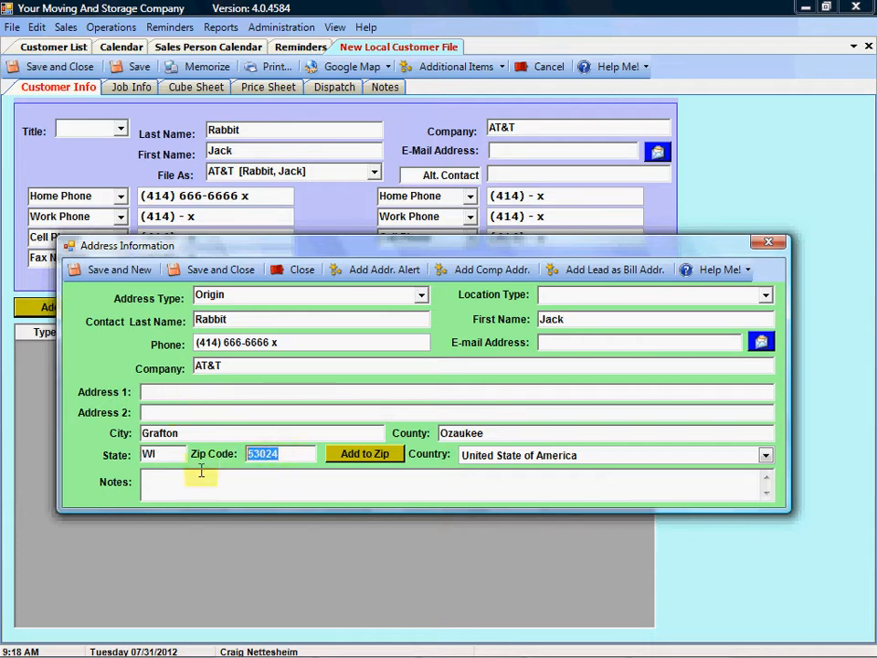
text(99999)
key(Tab)
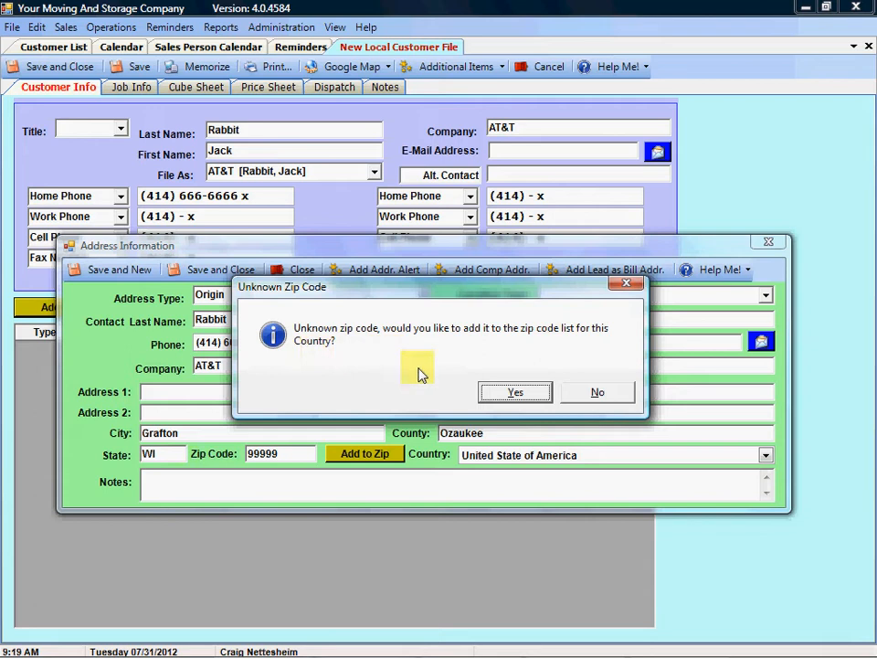
click(514, 393)
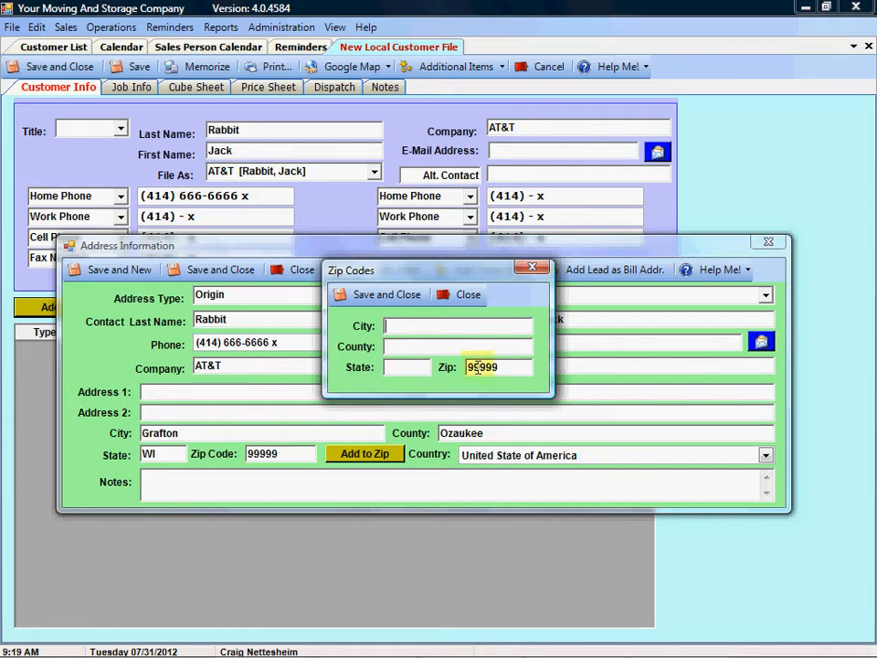
click(466, 300)
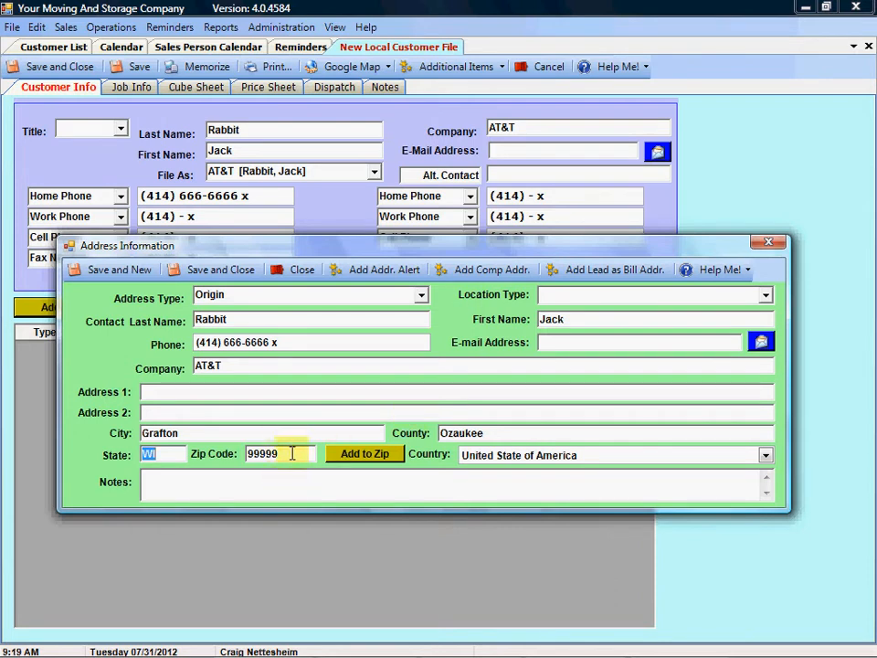
Step: Set the origin zip code to 53024, keep United State of America as the country, and save the address while starting a new one
key(Tab)
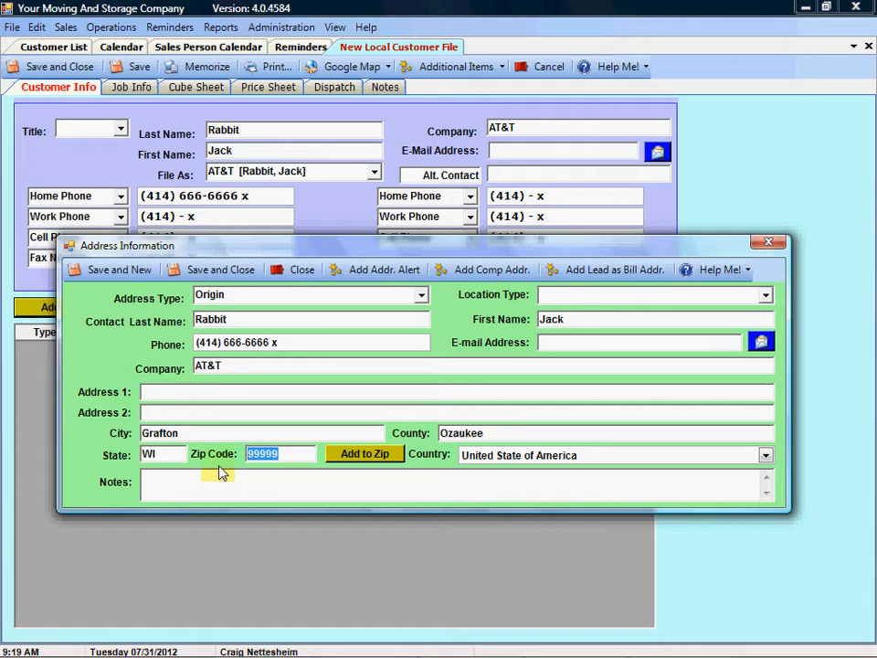
text(53024)
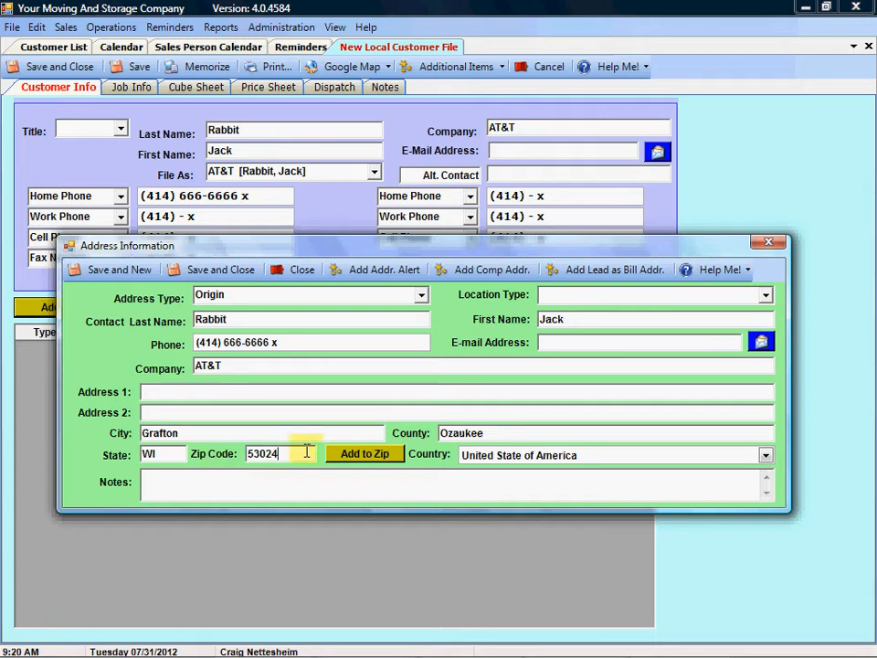
click(764, 456)
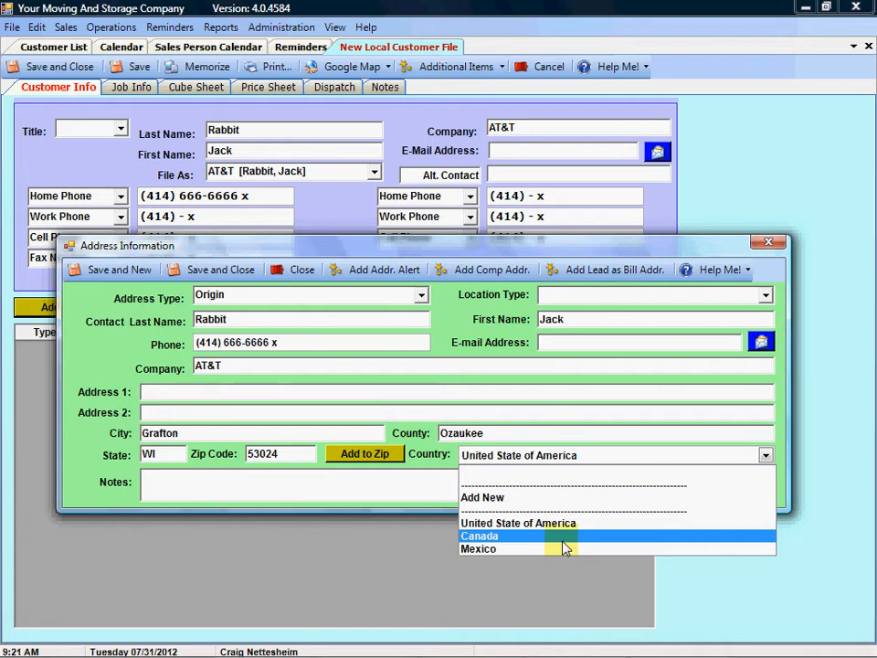
click(589, 457)
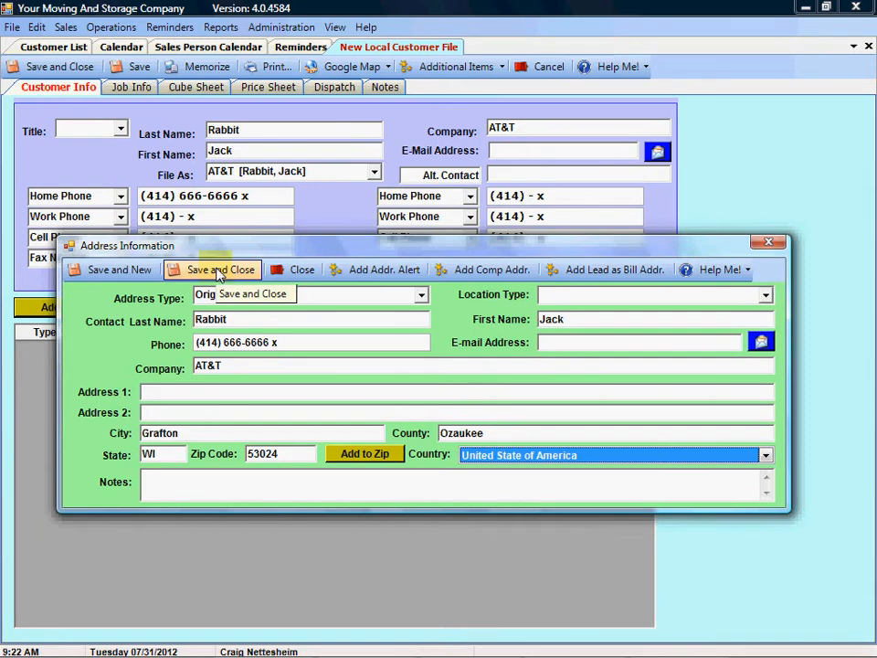
click(124, 278)
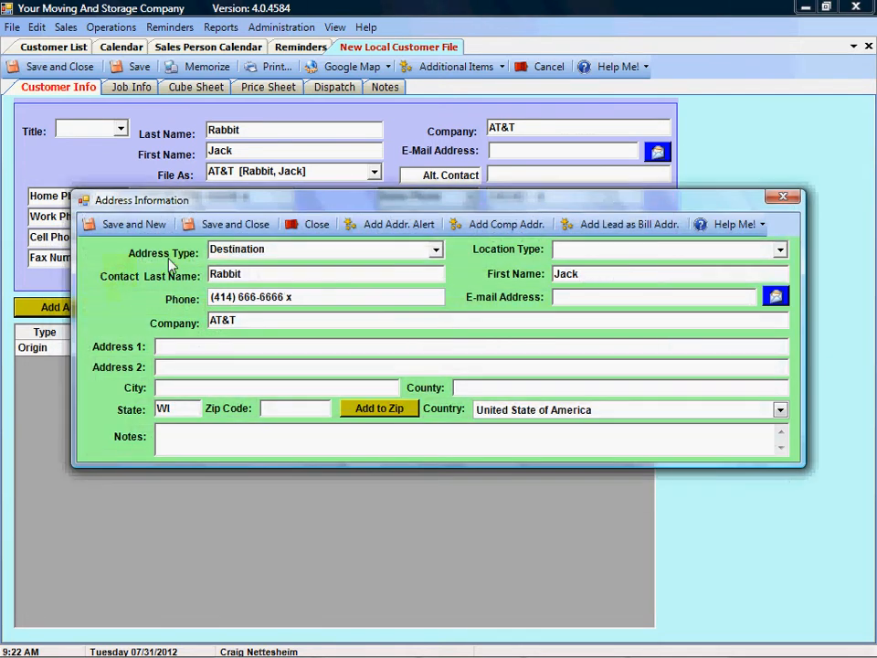
Step: Check the saved origin address behind the dialog and examine the blank address alert form, closing it without saving
drag(229, 205, 184, 403)
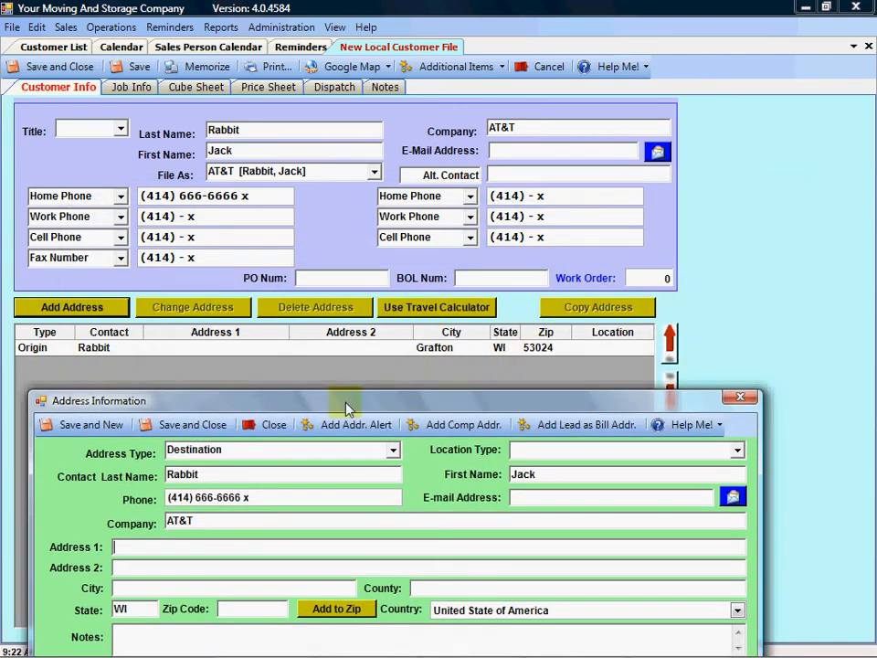
drag(338, 404, 360, 210)
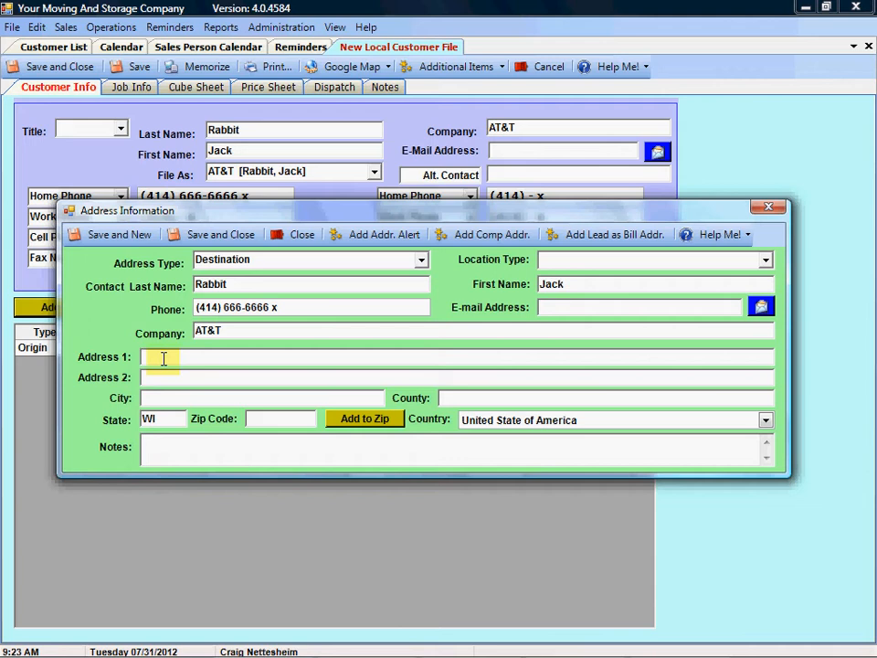
click(374, 242)
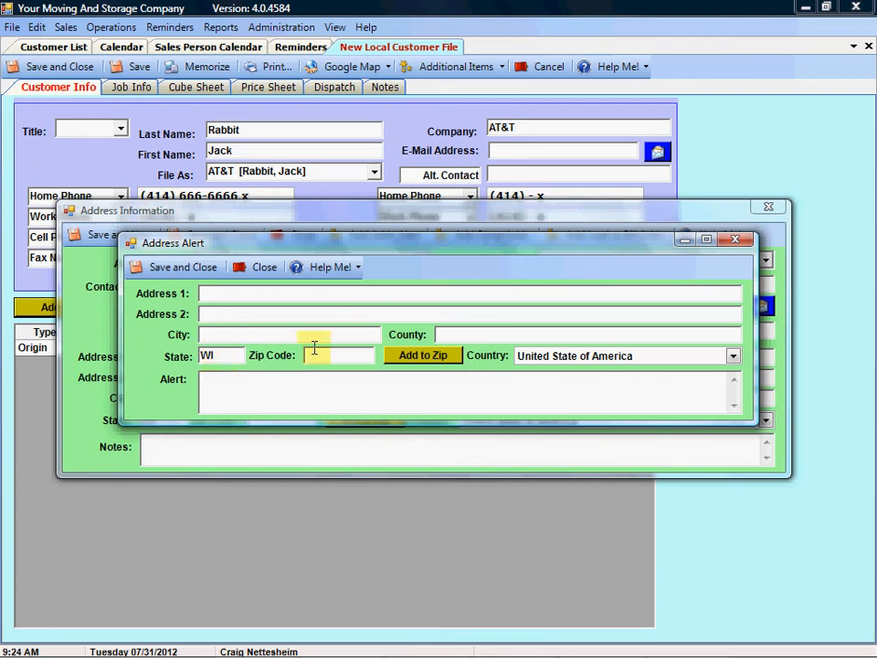
double_click(219, 357)
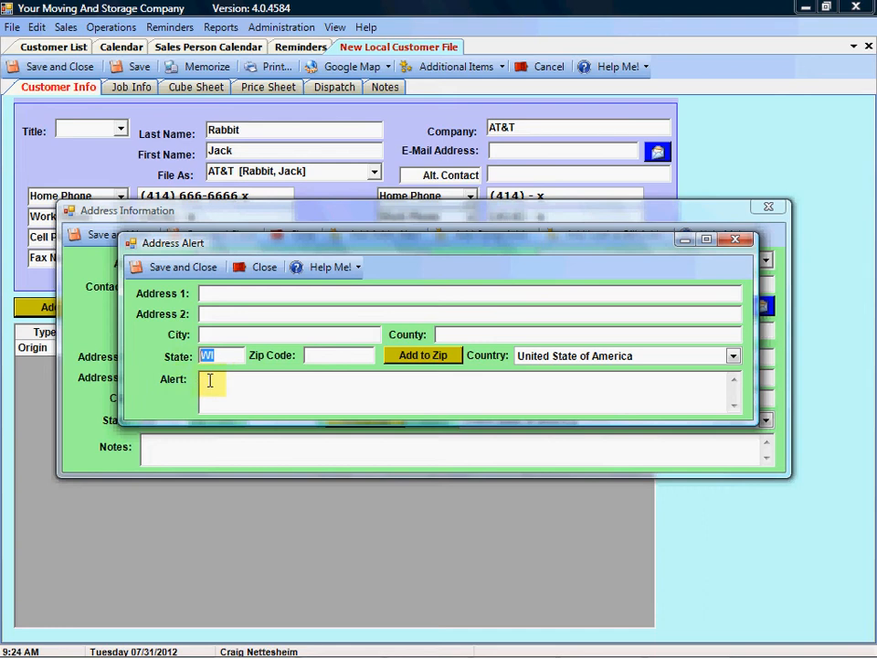
click(209, 380)
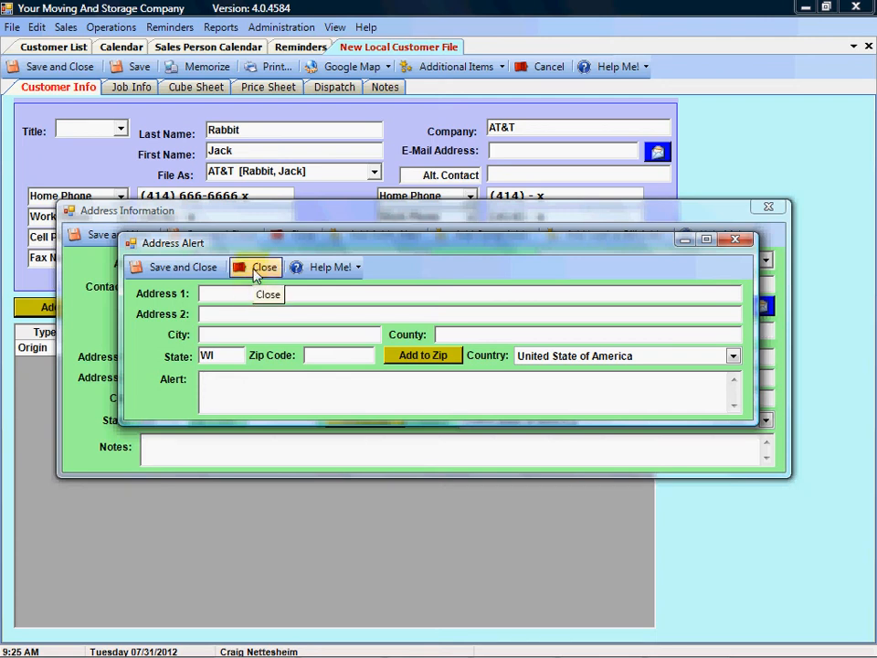
click(260, 267)
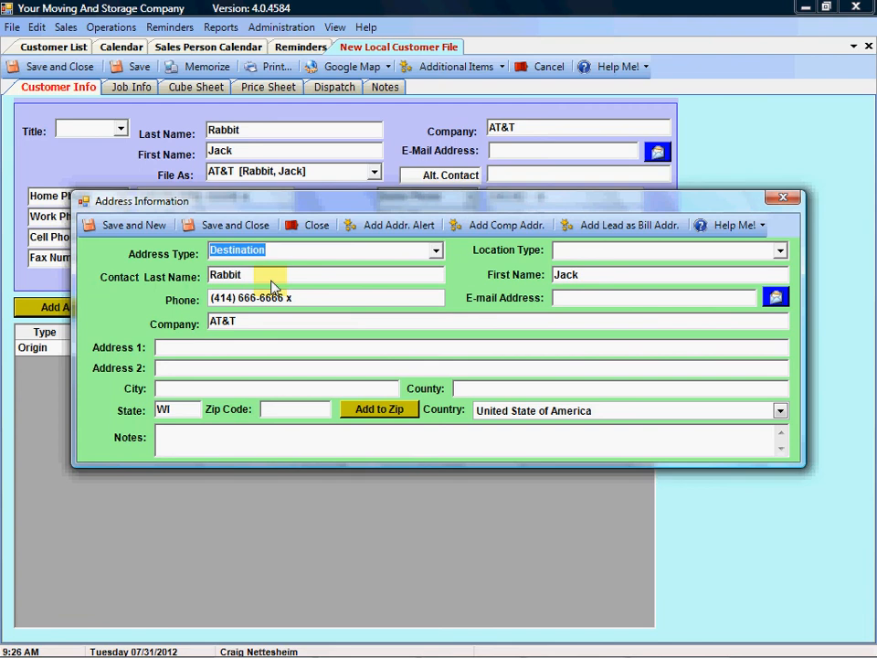
Step: Discard the unsaved destination address and open the Address Alerts list from the customer file lists
click(314, 232)
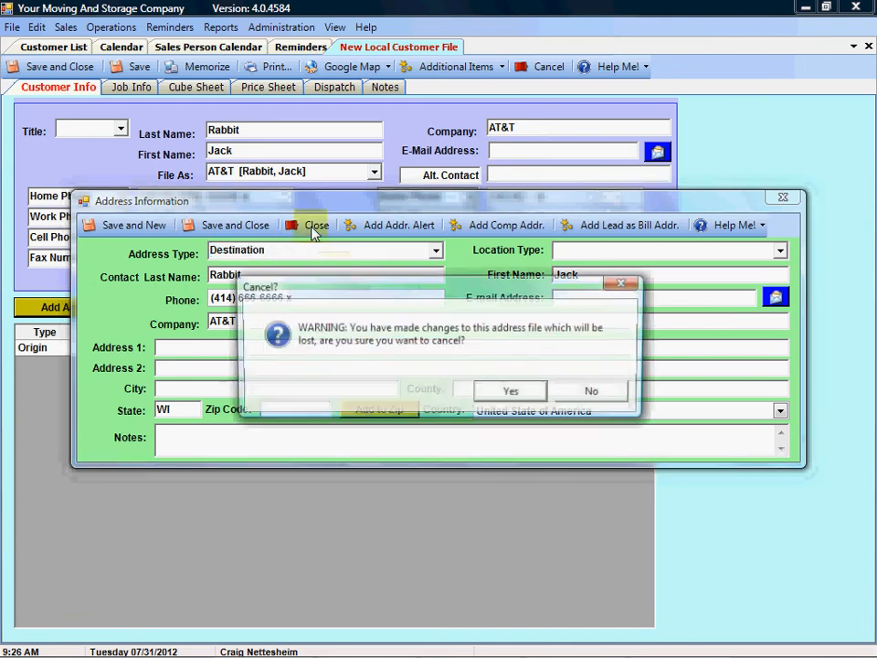
click(509, 392)
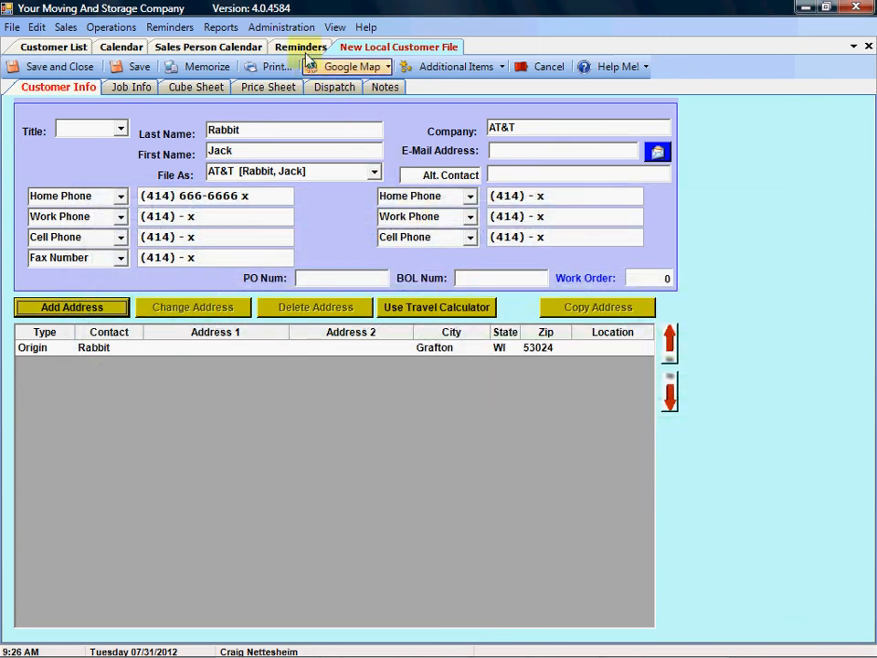
click(293, 36)
mouse_move(286, 48)
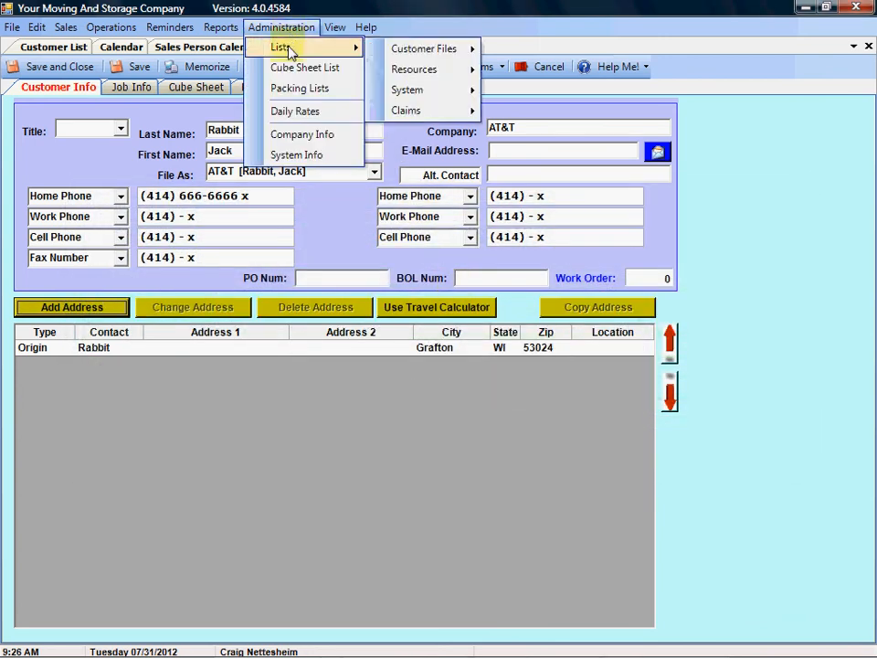
mouse_move(422, 51)
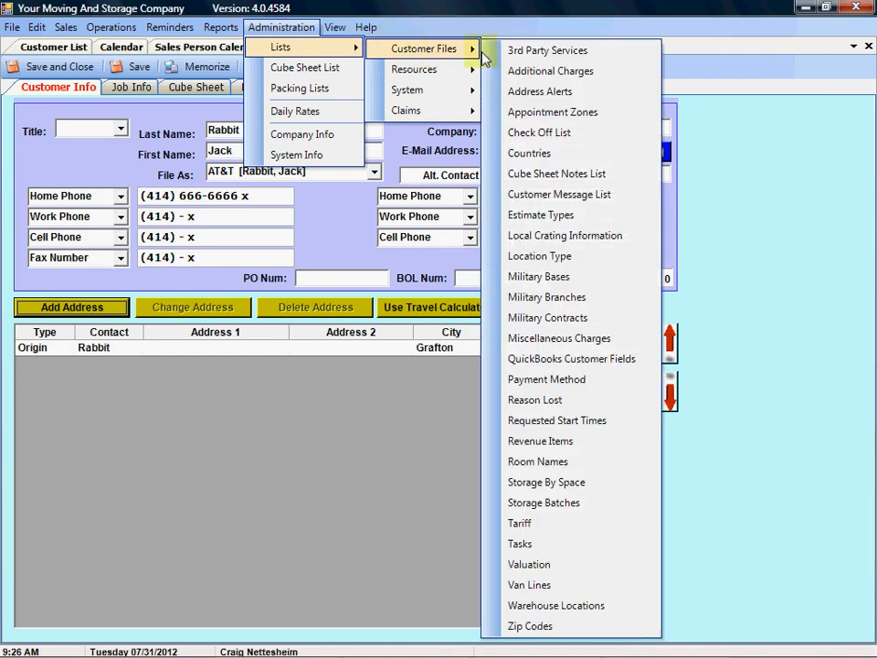
click(551, 93)
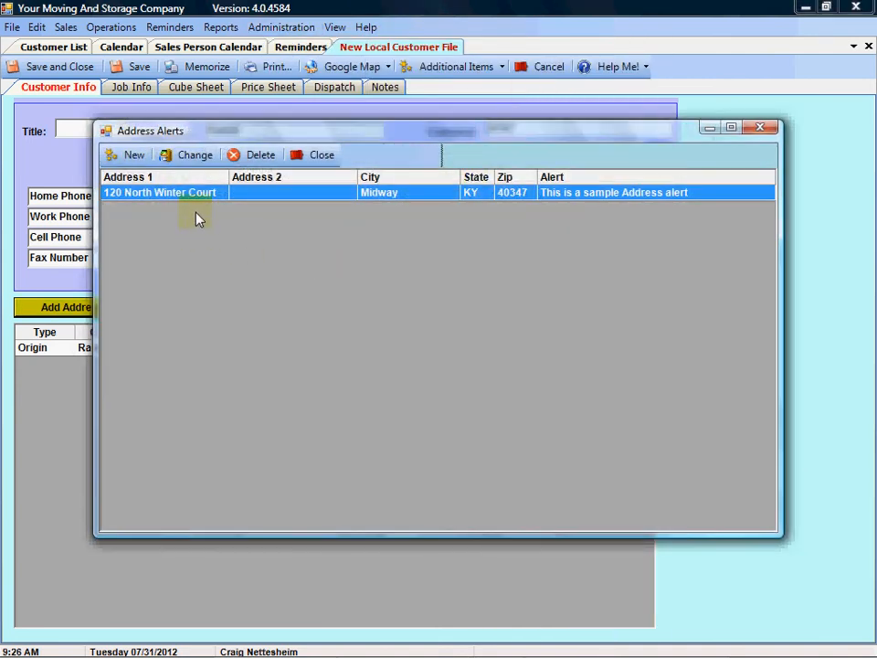
Step: Examine the details of the sample address alert, and close it and the alerts list without changes
double_click(210, 194)
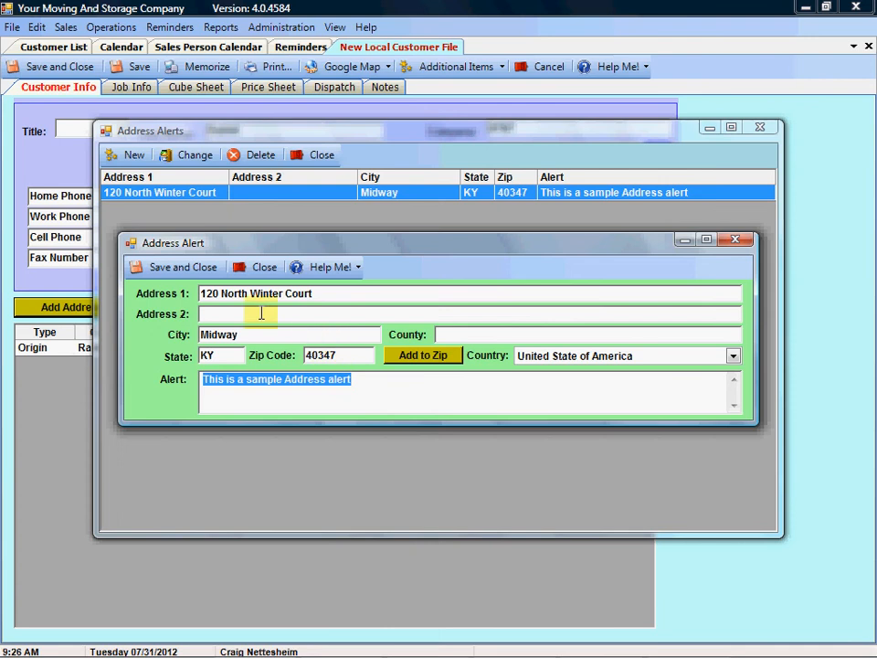
click(255, 277)
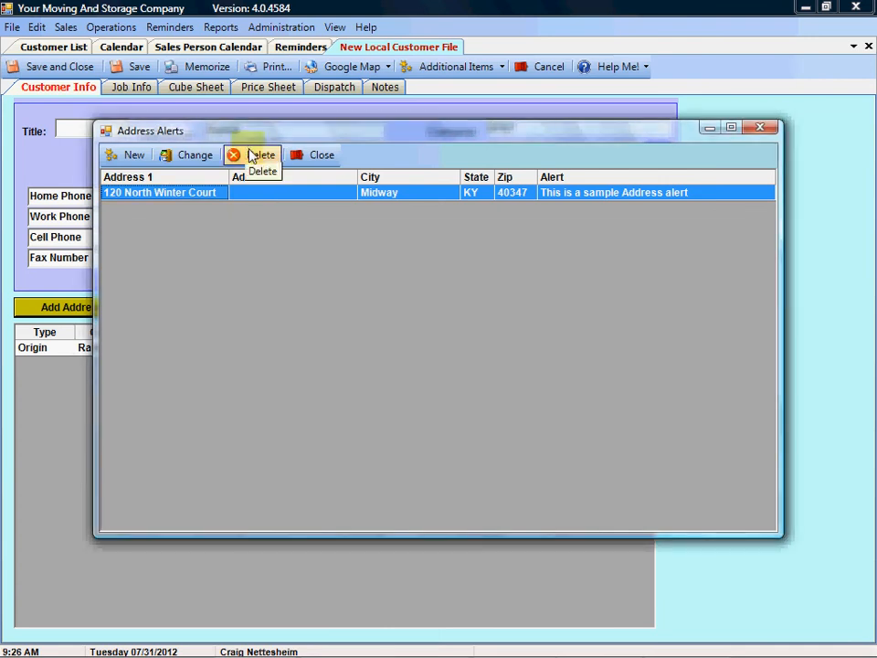
click(317, 156)
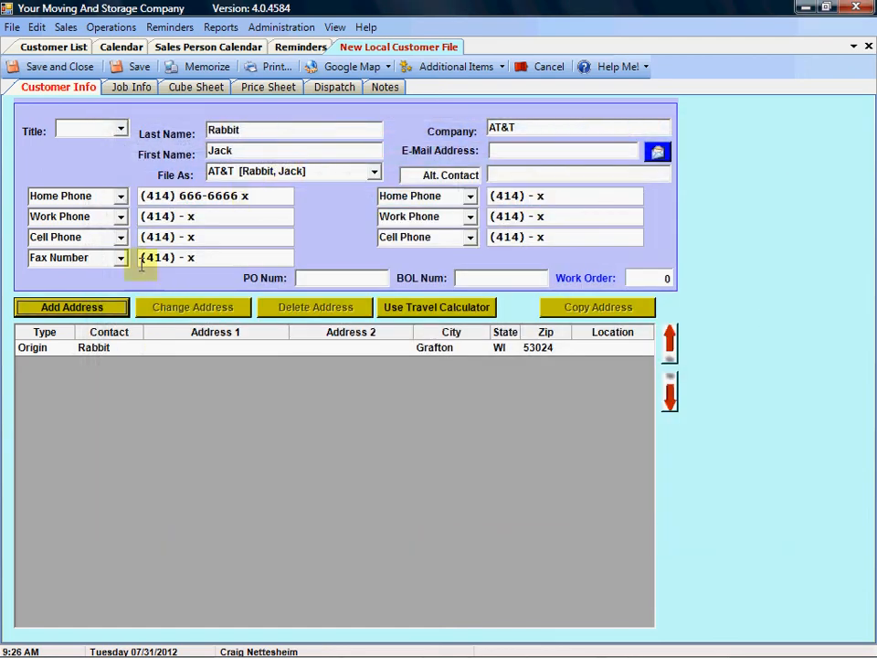
Step: Start another address for the customer and set its address type to Destination
click(110, 306)
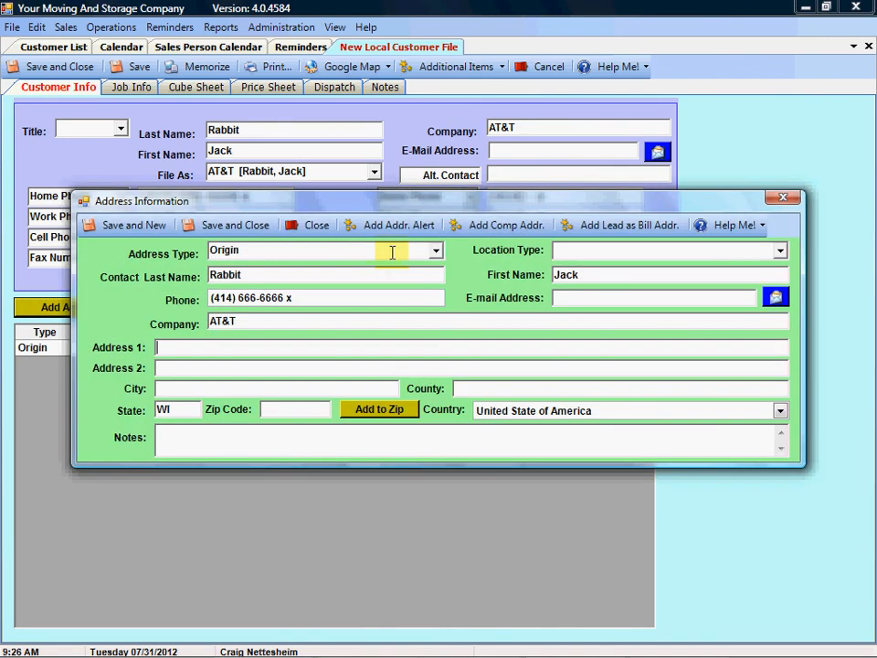
click(436, 249)
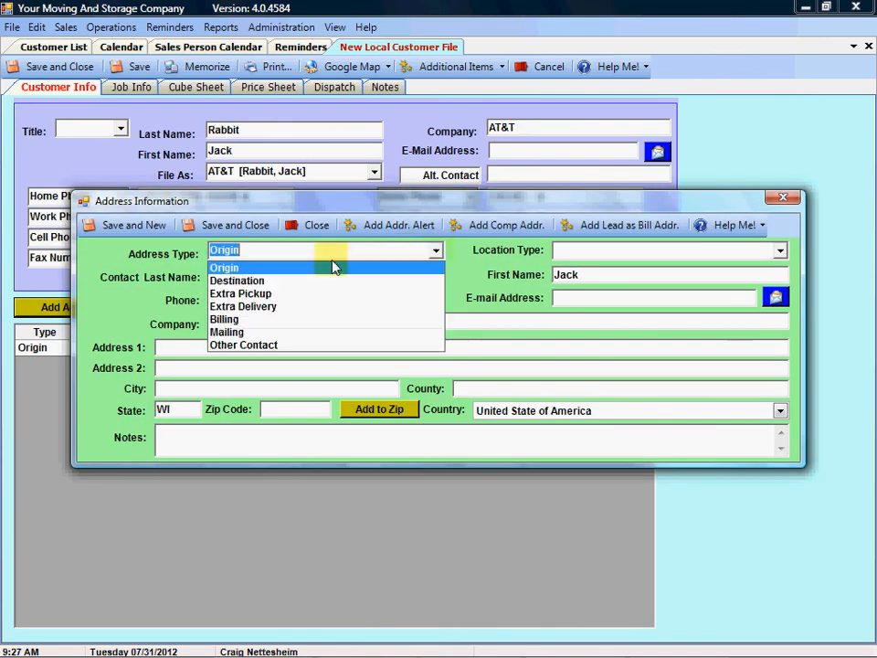
click(274, 282)
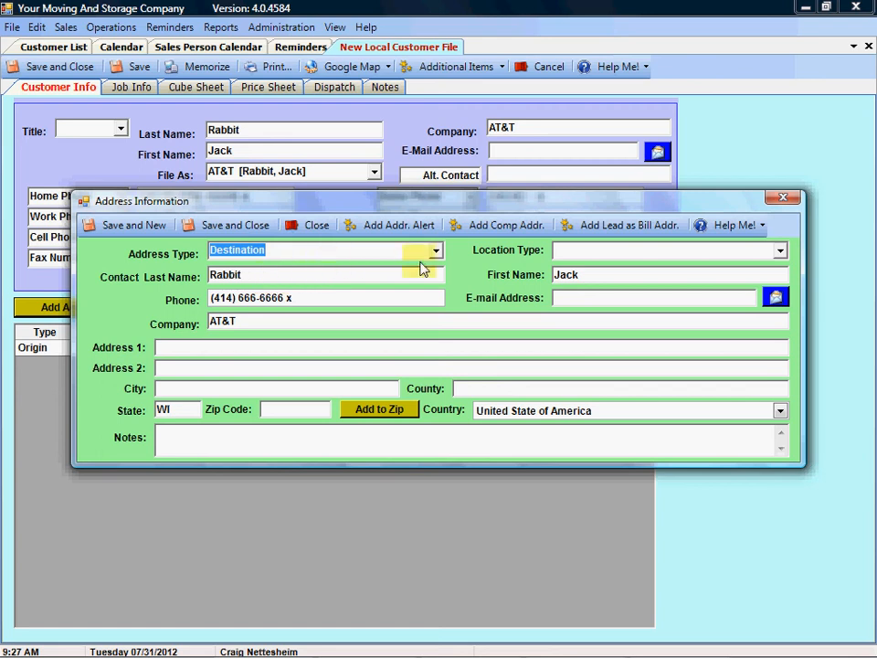
Step: Fill the destination address with the moving company's own address and save it to the customer file
click(487, 231)
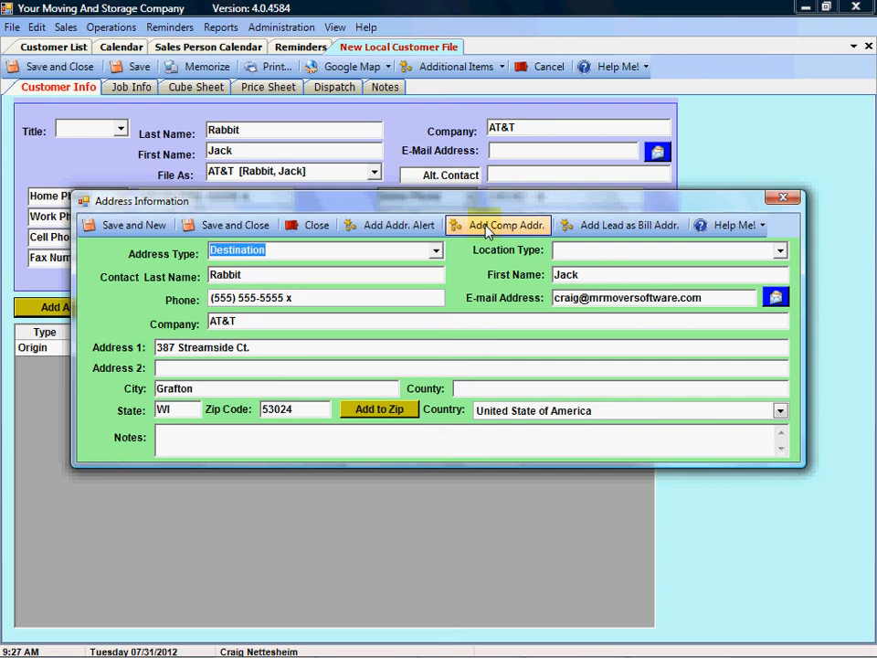
click(221, 236)
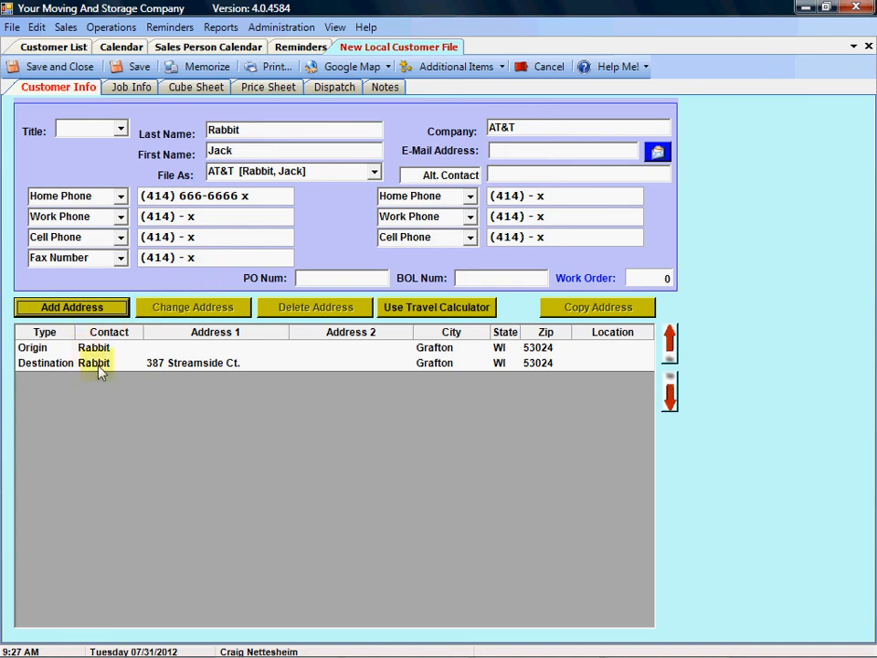
Step: Add a billing address to the customer file using the AT&T lead source's details, and save it
click(97, 311)
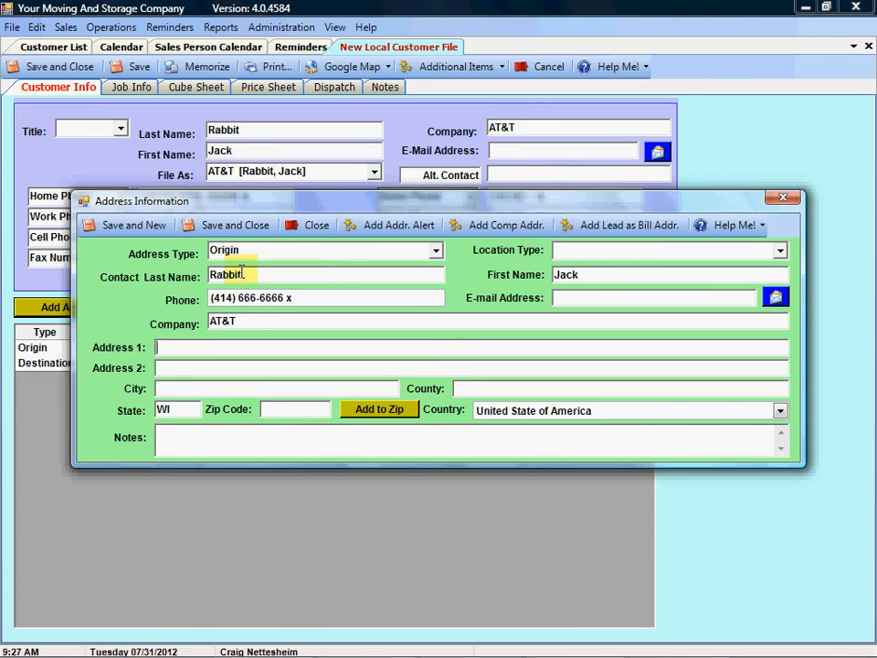
click(613, 233)
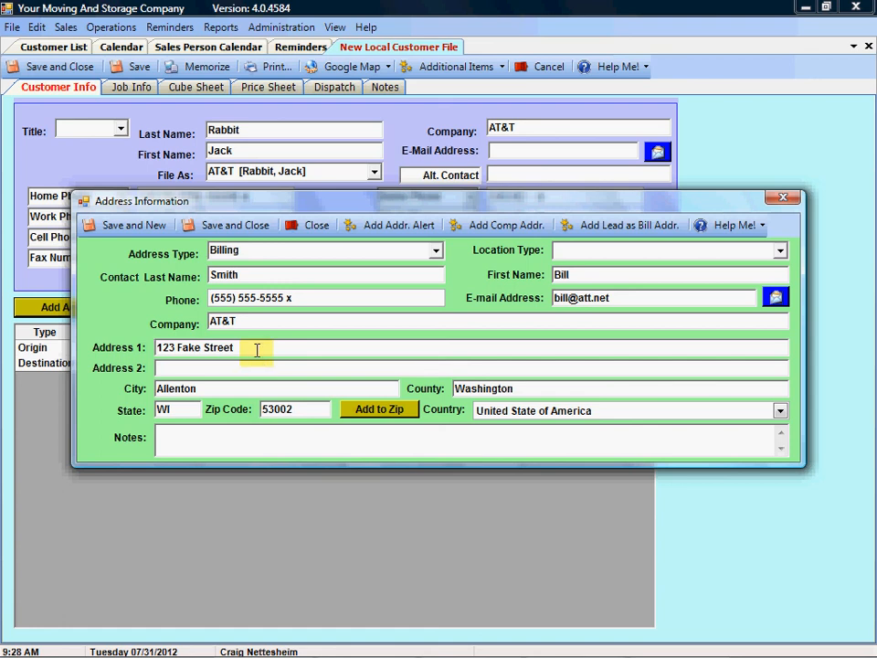
click(224, 225)
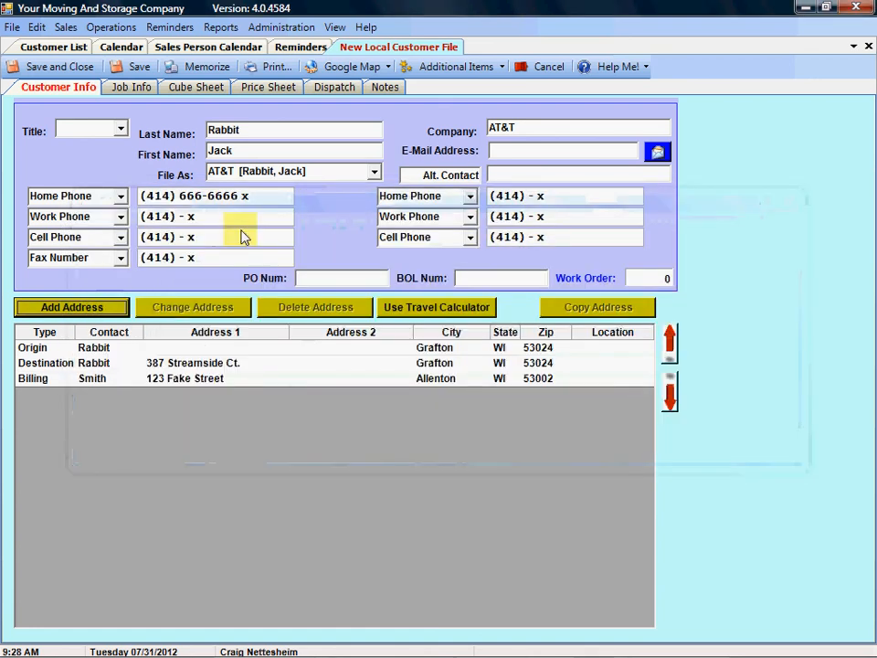
Step: Open AT&T in the Lead Source List, examine its contact and billing address details, and save and close the record
click(64, 27)
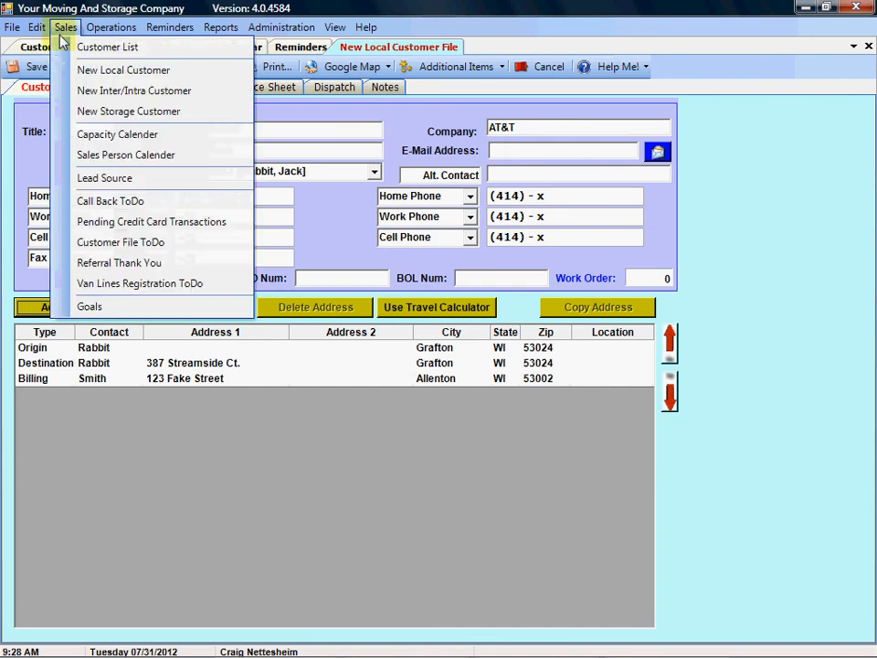
click(93, 178)
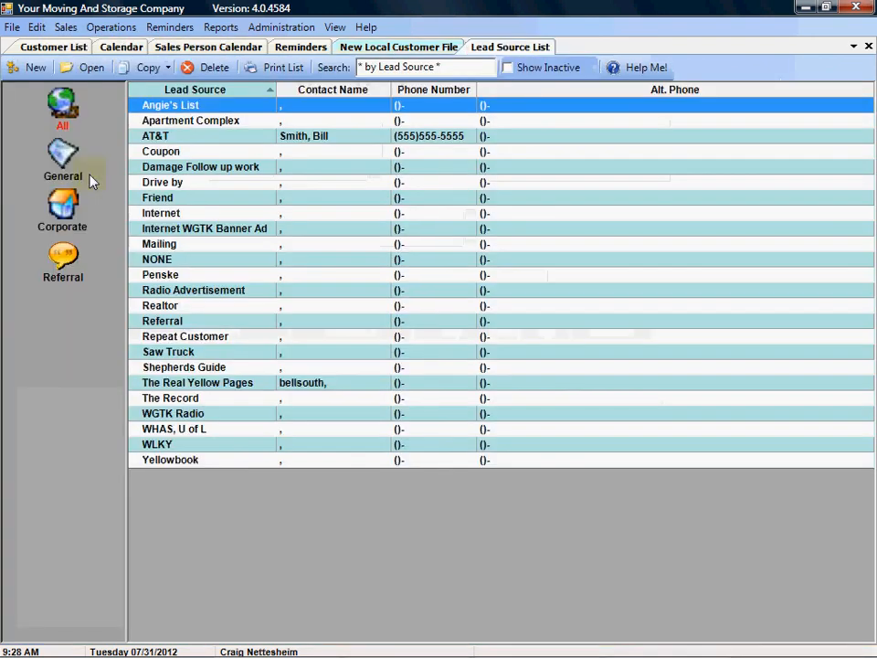
click(173, 139)
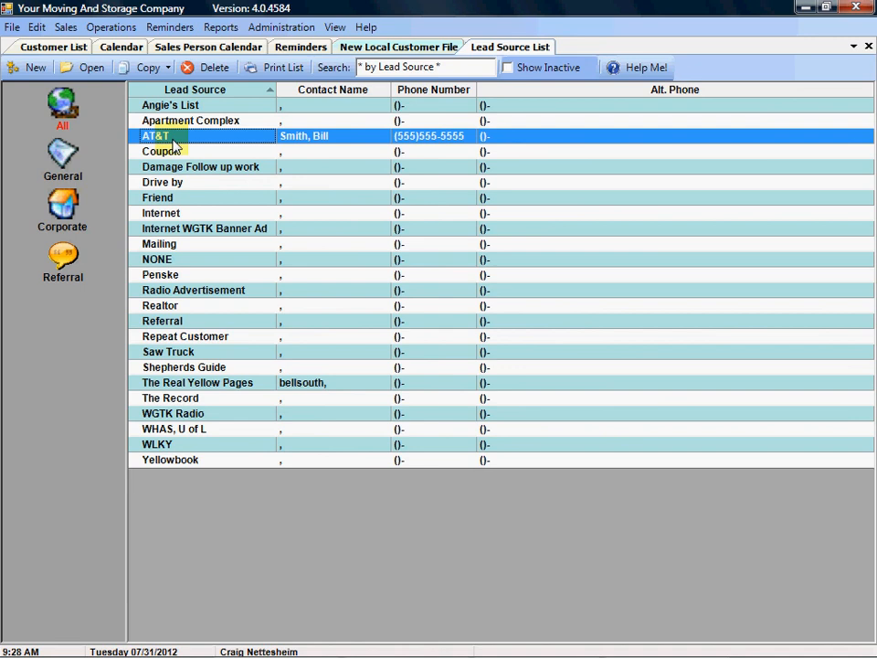
double_click(173, 143)
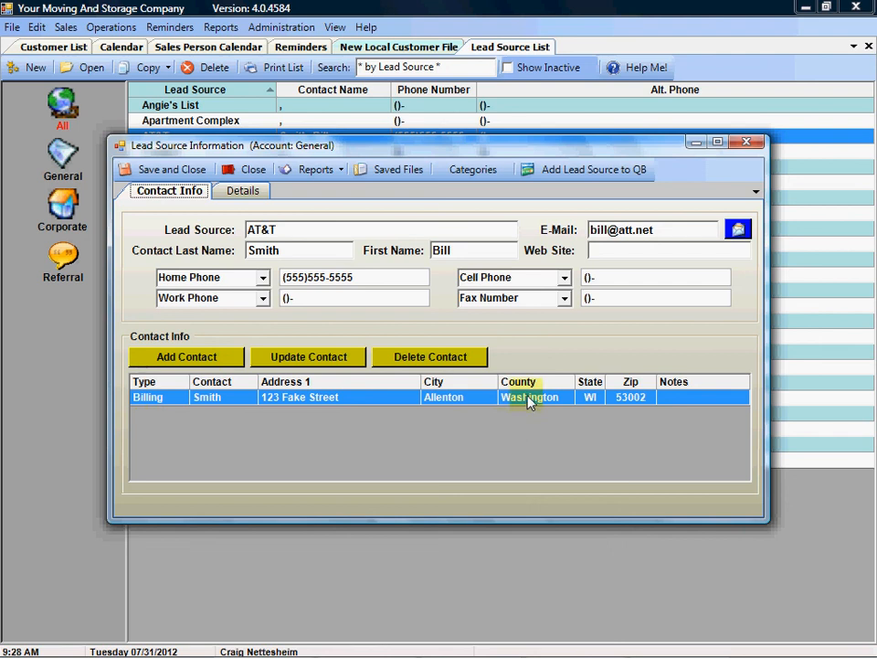
click(189, 173)
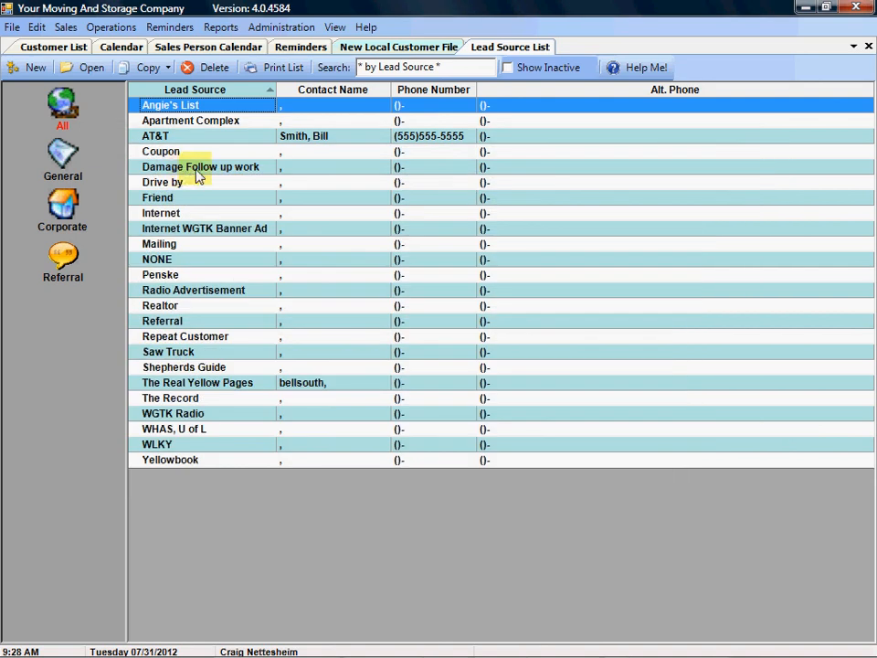
Step: Return to the new local customer file and open its billing address for review
click(414, 48)
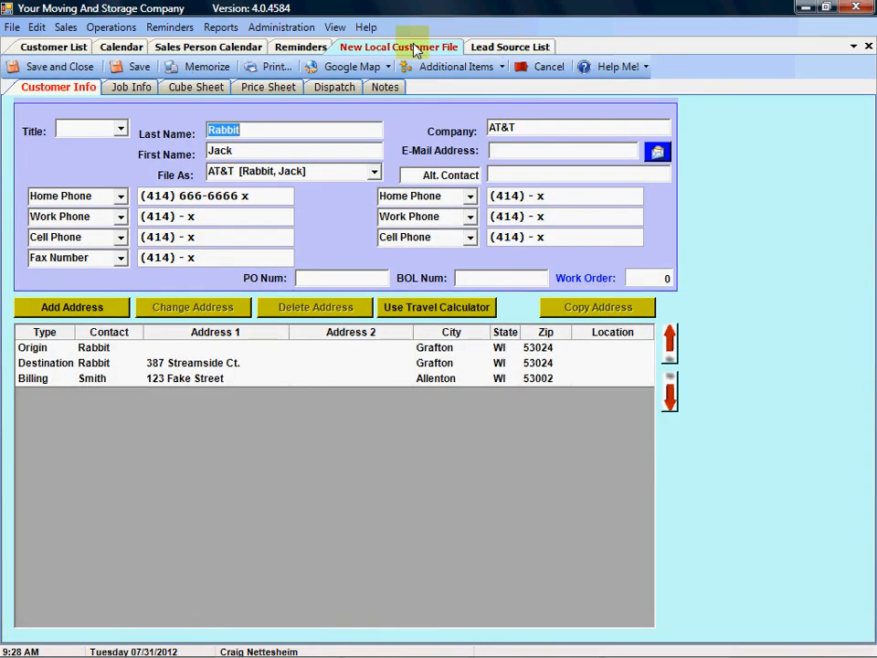
double_click(131, 379)
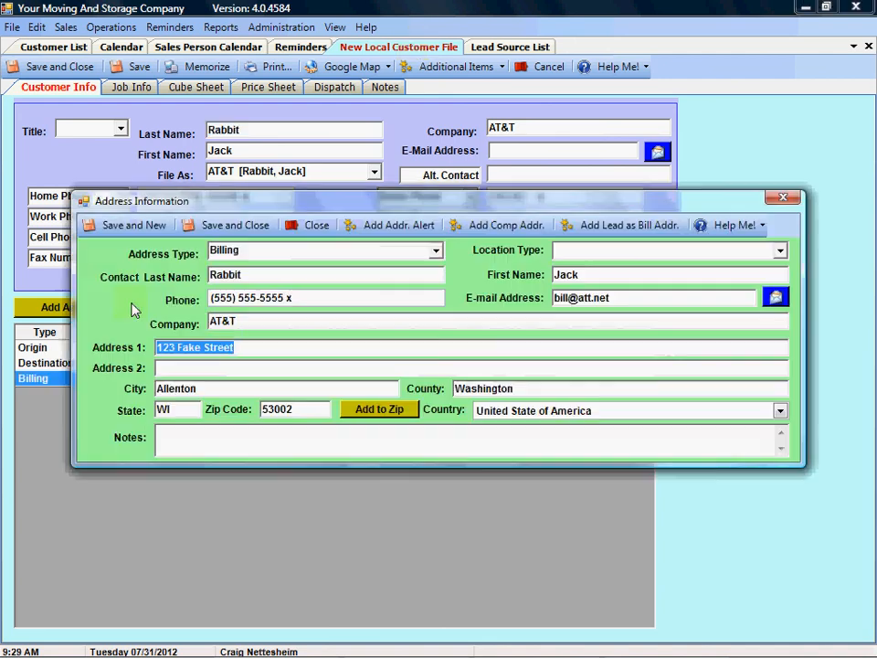